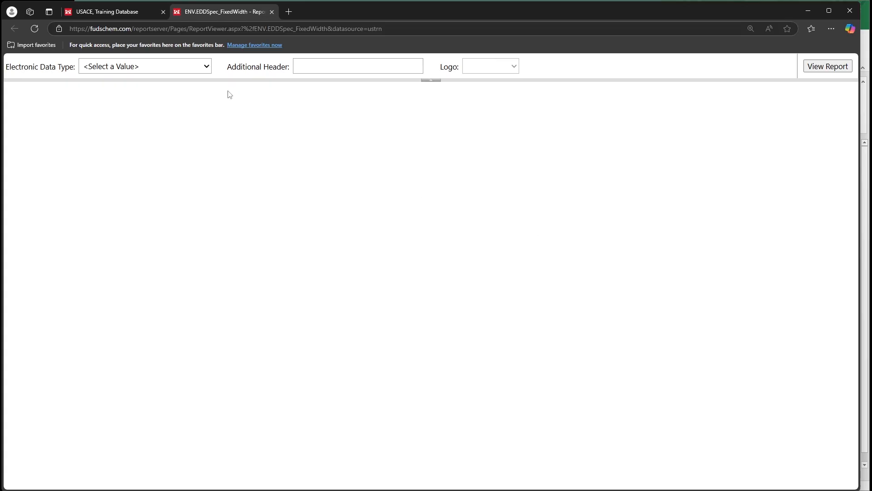
Step: Generate the electronic data specification report for Location Definition Updates and set its zoom to 150%
click(202, 69)
click(183, 178)
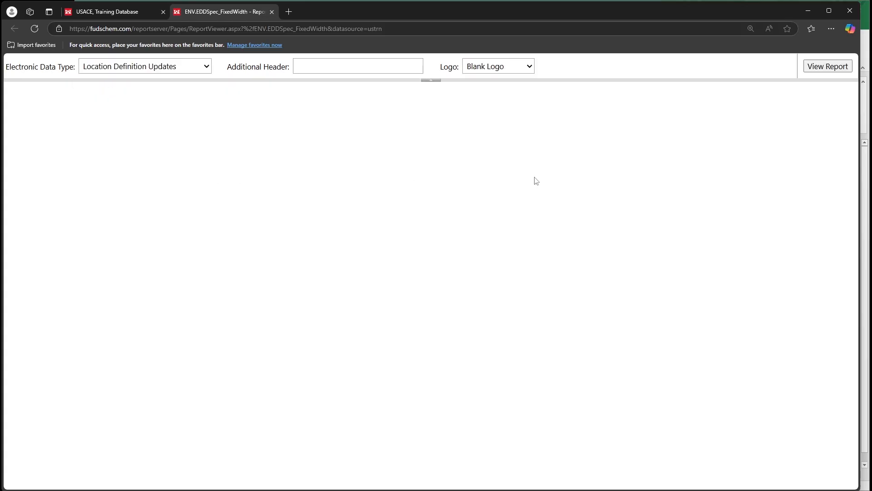
click(838, 68)
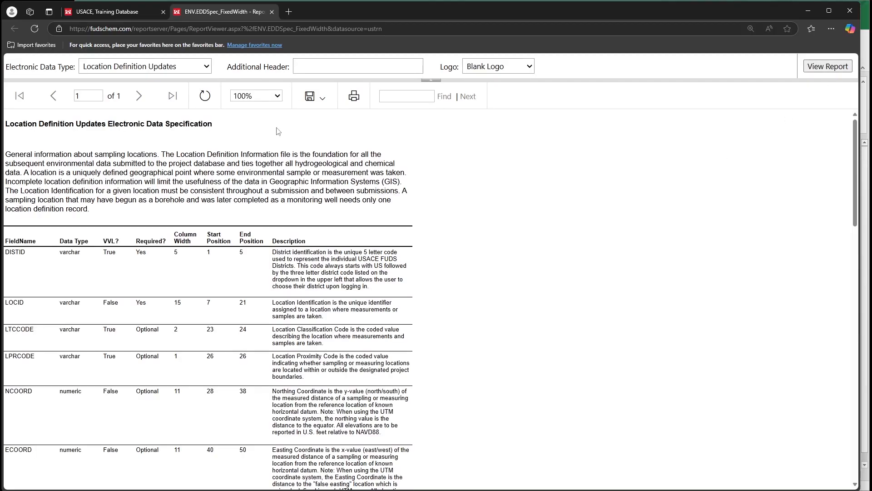
click(257, 96)
click(253, 167)
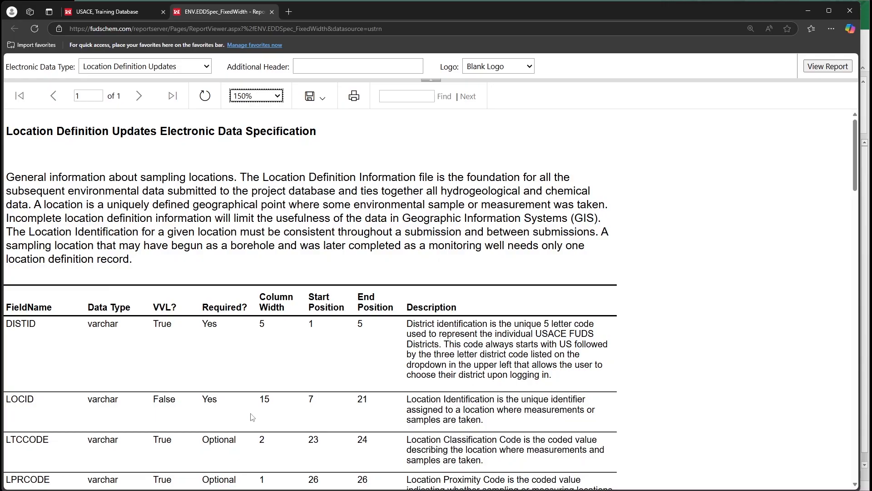
Step: Review the specification's field definitions, noting which fields are required, optional or conditional
scroll(236, 393, down, 5)
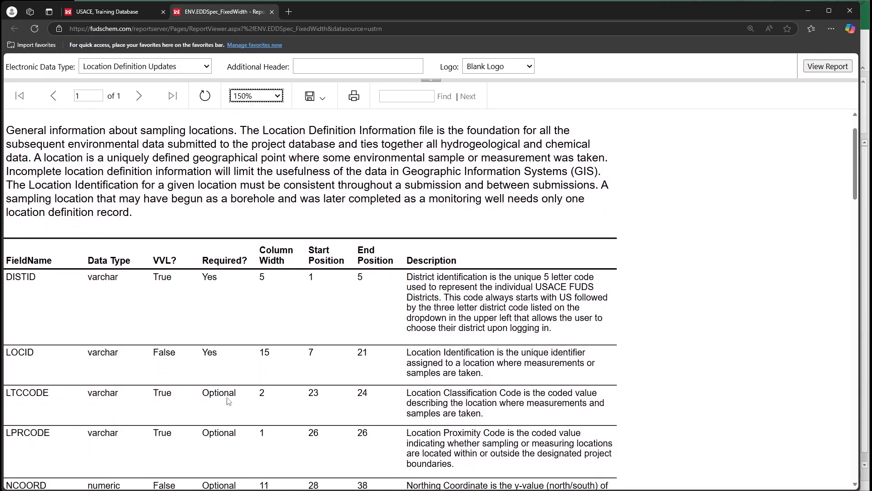
scroll(229, 401, down, 7)
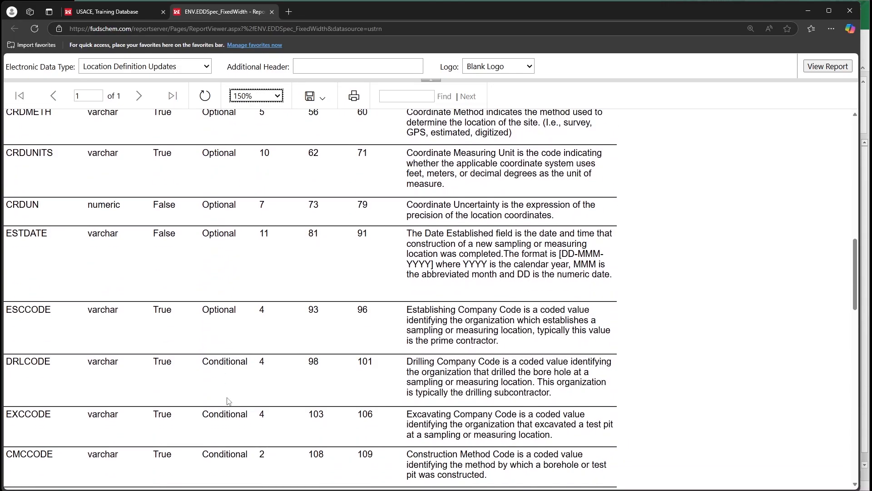
scroll(228, 400, down, 5)
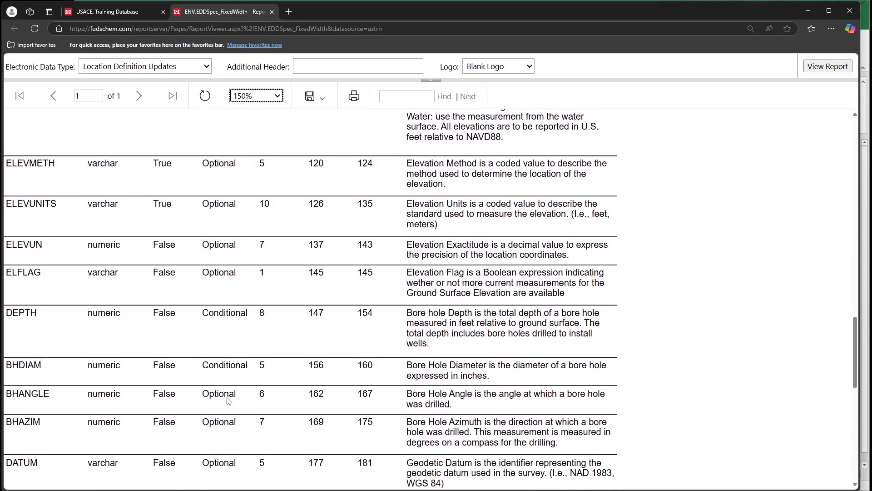
scroll(229, 401, up, 15)
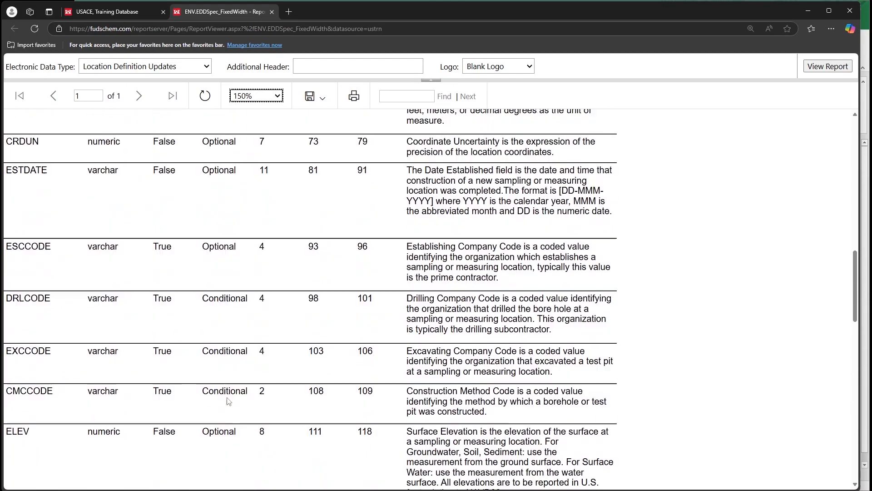
scroll(229, 400, up, 3)
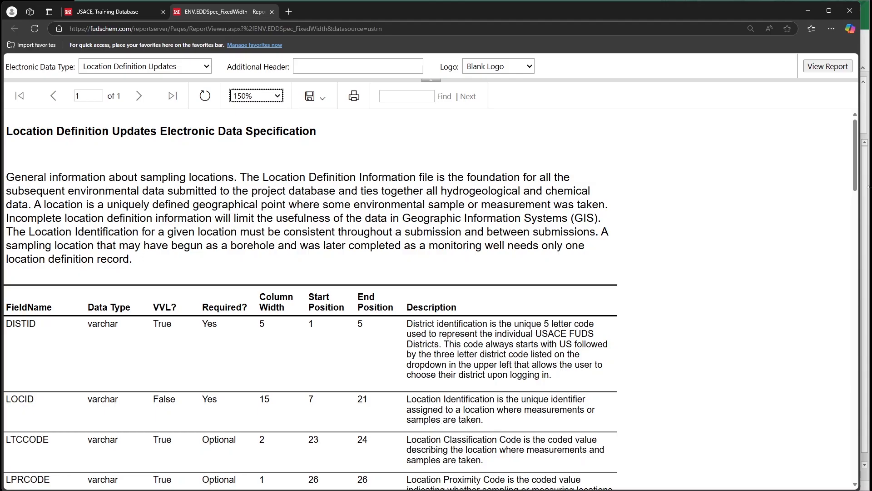
Step: Switch to LocationUpdateFlatFile.csv in Excel and inspect the DISTID value in the first data row
key(alt+Tab)
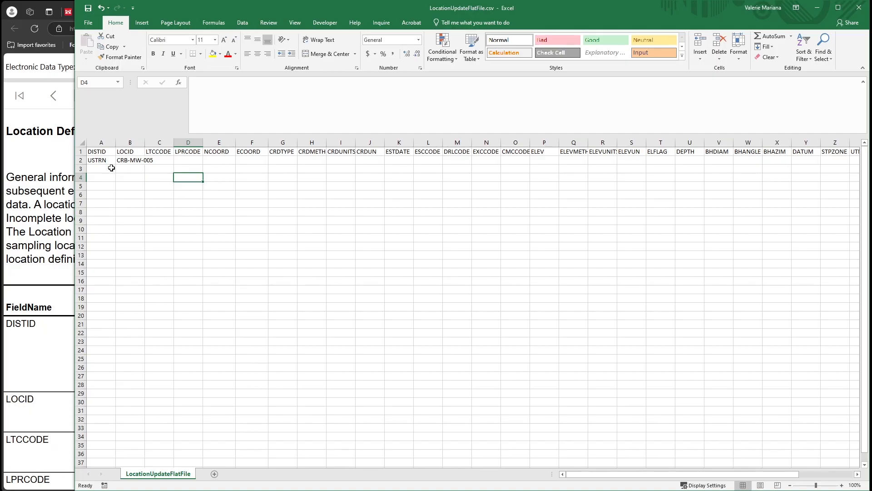
drag(626, 474, 568, 466)
click(104, 161)
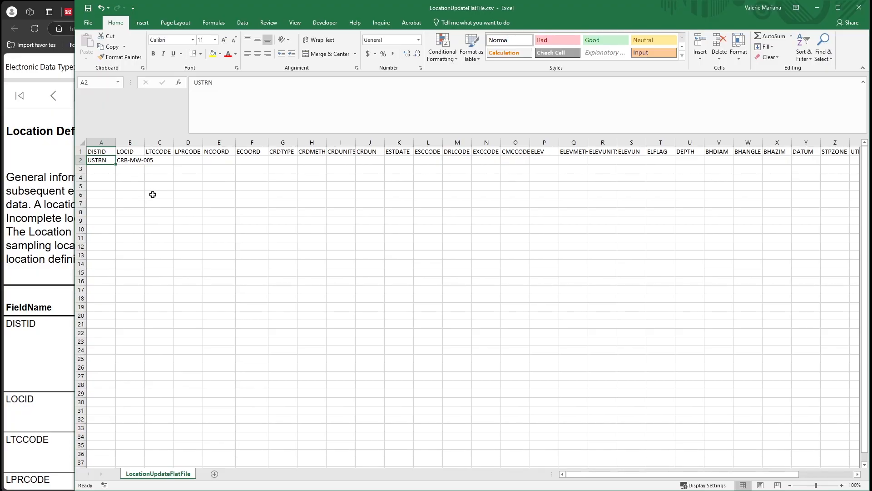
Step: Switch to the FUDSChem dashboard in the browser and view the list of district databases
click(60, 125)
click(92, 12)
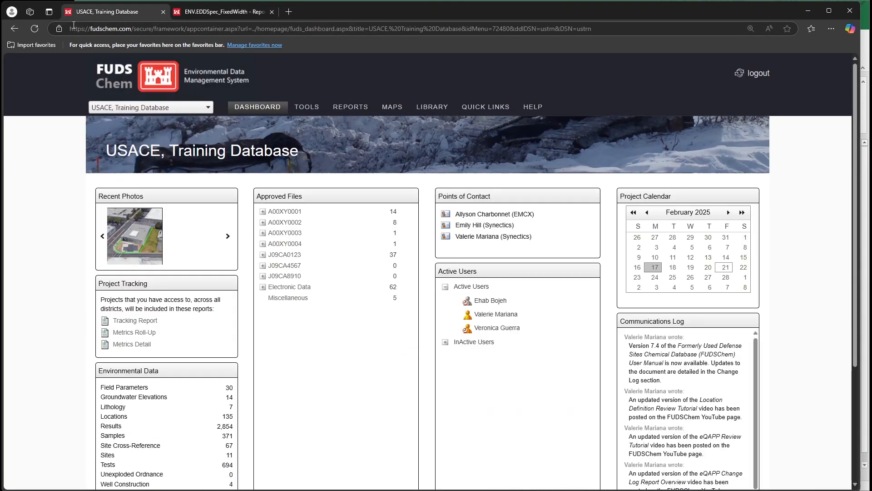
click(184, 109)
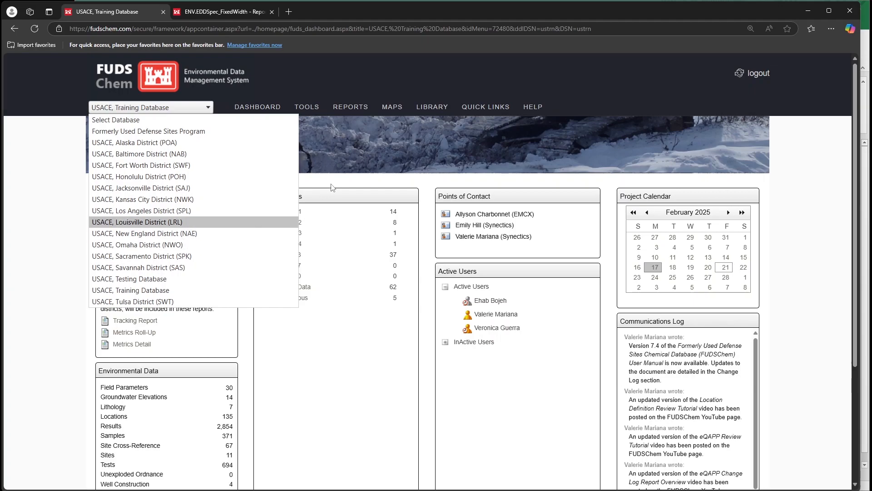
Step: Return to the flat file in Excel and inspect the LOCID and GEOLOG values in row 2
click(866, 187)
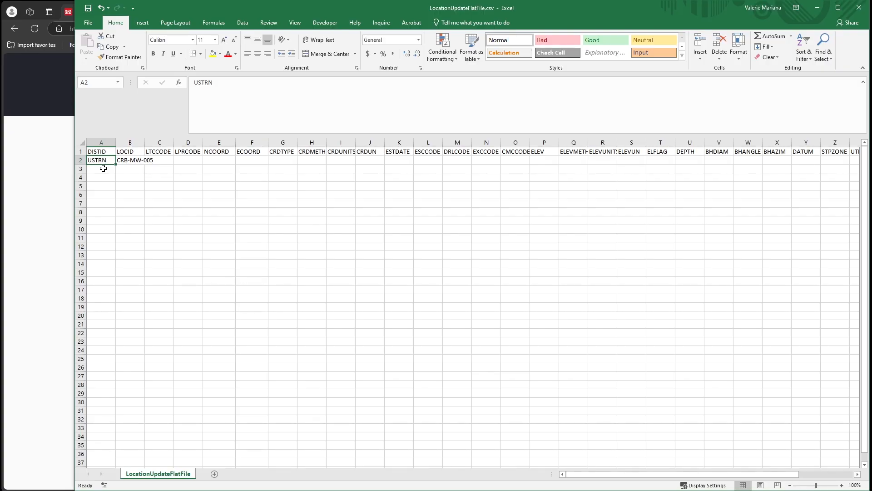
click(131, 162)
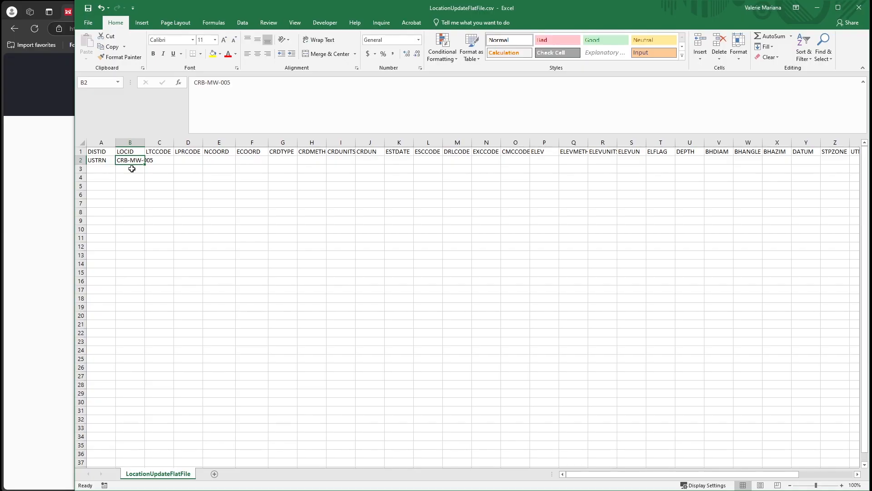
drag(609, 473, 738, 472)
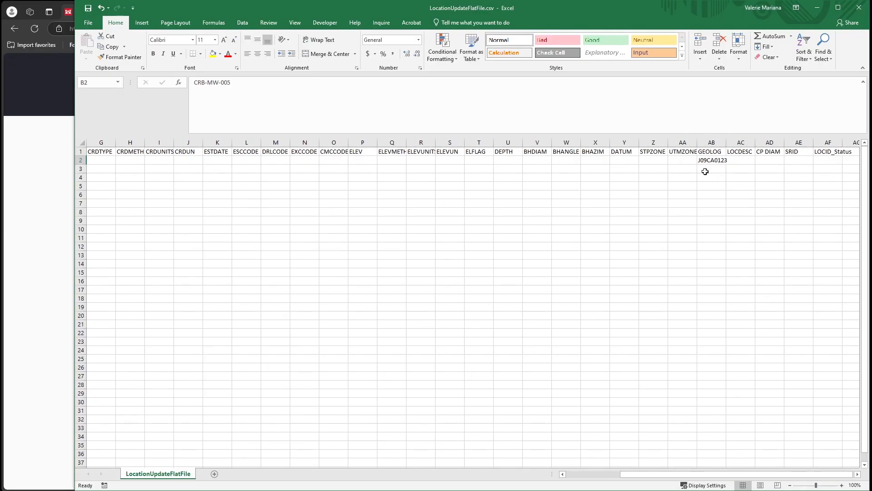
Step: Switch to FUDSChem in the browser and view the project numbers listed in the library
click(49, 184)
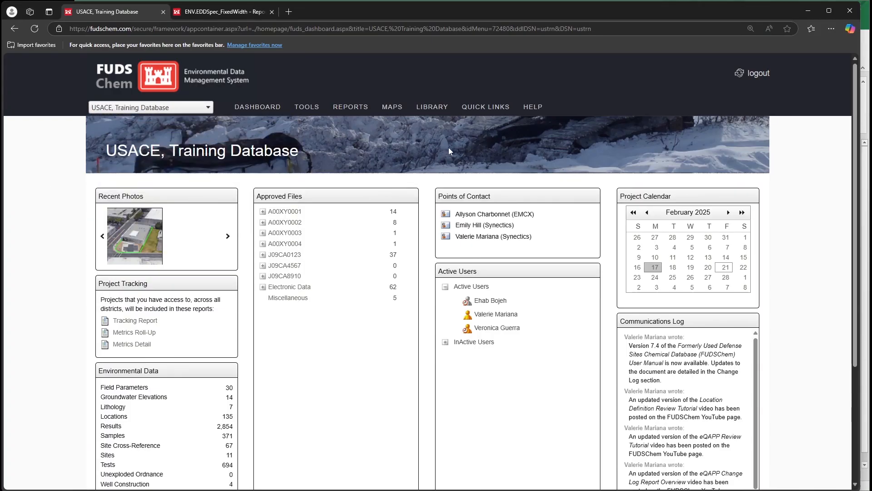
mouse_move(434, 110)
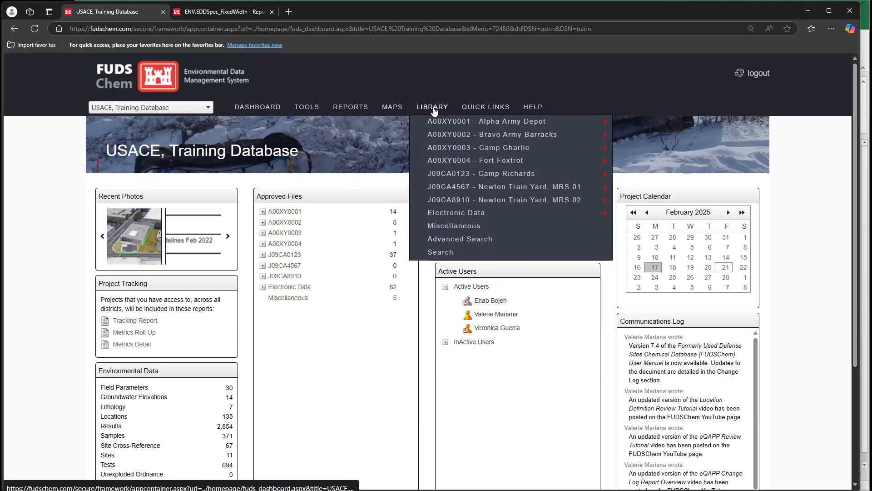
mouse_move(434, 177)
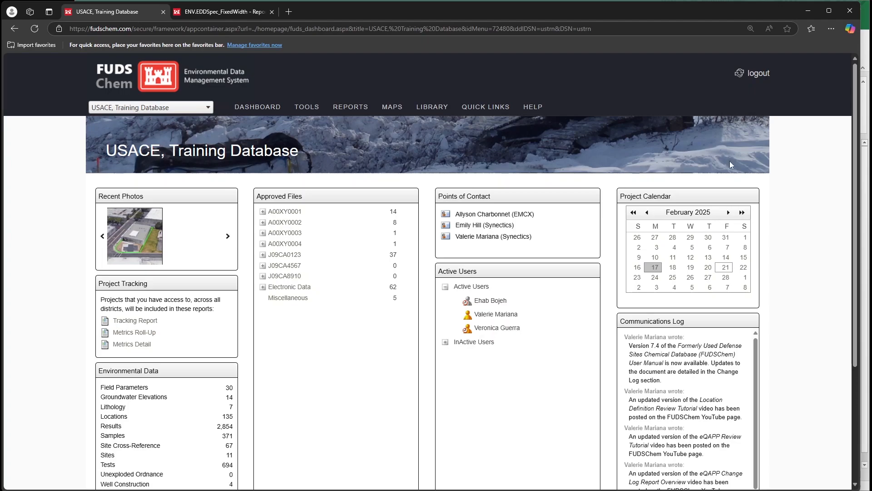
Step: Back in the Excel flat file, enter 1979800.71 for NCOORD and 6704619.10 for ECOORD in row 2
click(866, 135)
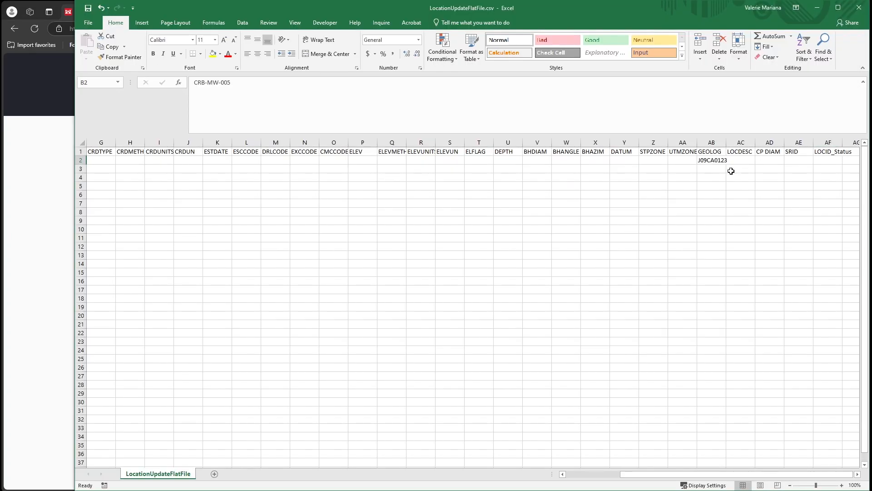
drag(648, 474, 550, 482)
click(210, 163)
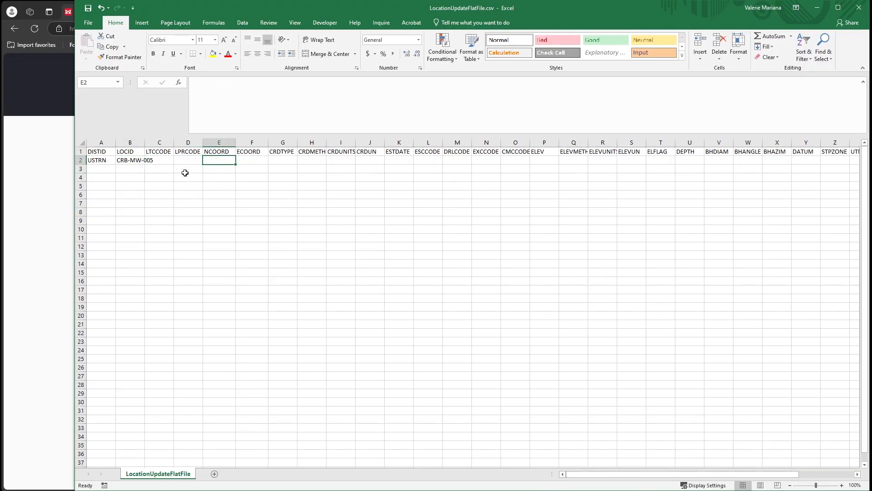
text(197980)
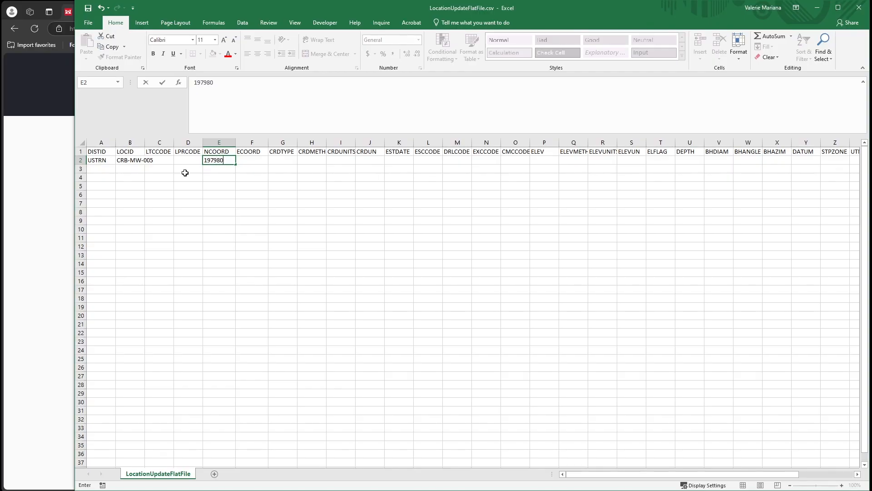
text(0.71)
key(Tab)
text(67)
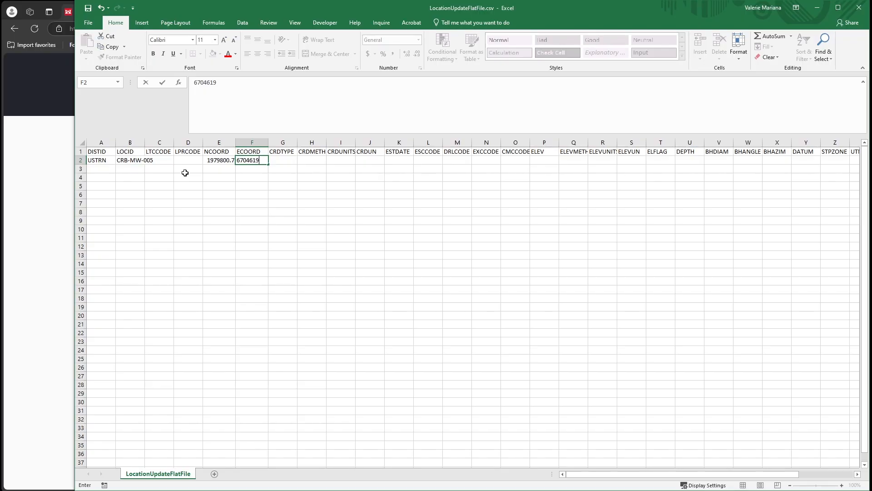
text(04619.10)
key(Tab)
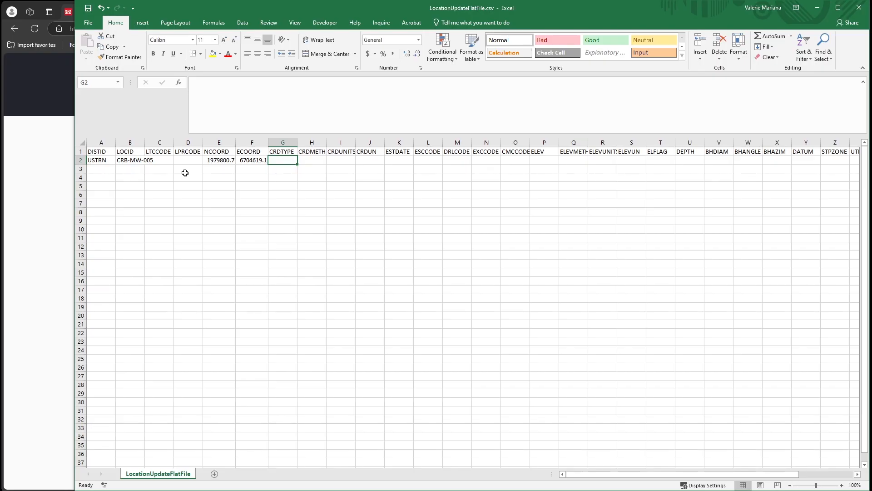
Step: Check the CRDMETH column heading, then switch to FUDSChem and open the Valid Value Lists report
click(307, 153)
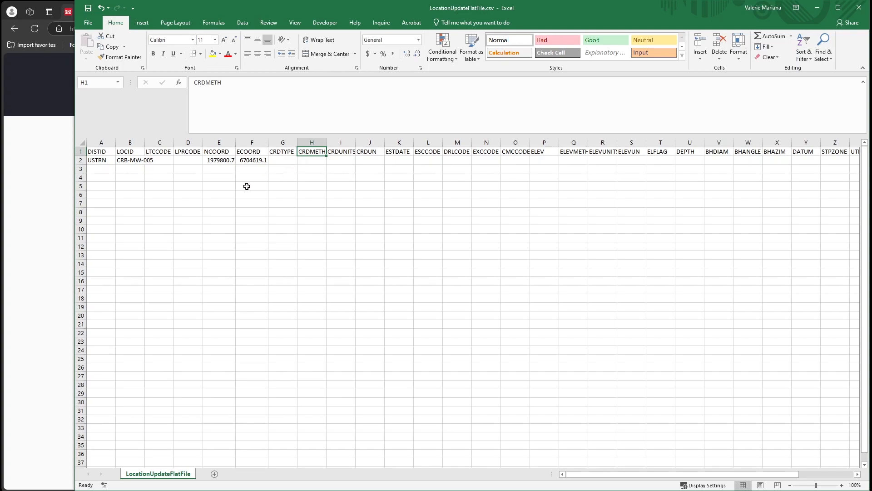
click(31, 181)
mouse_move(345, 110)
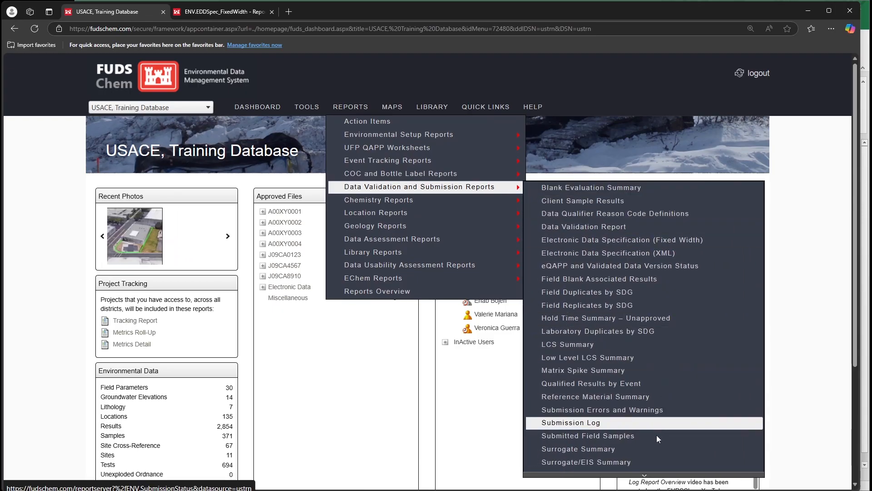
mouse_move(654, 476)
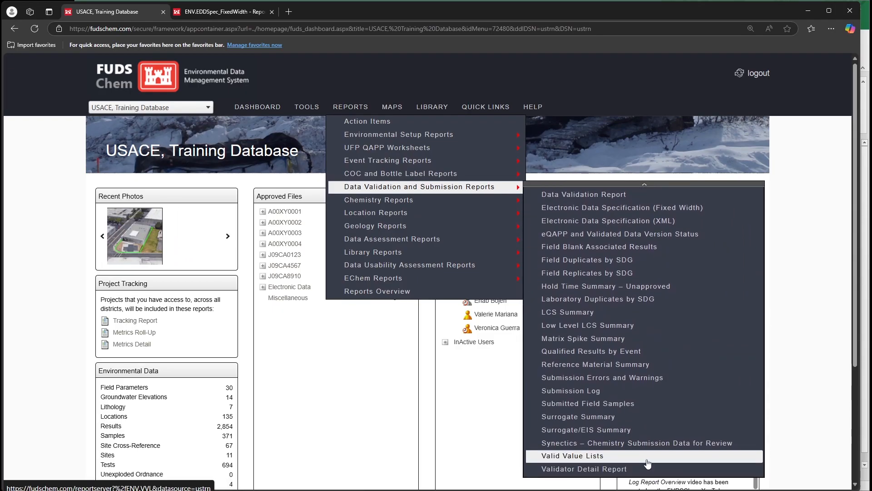
click(629, 456)
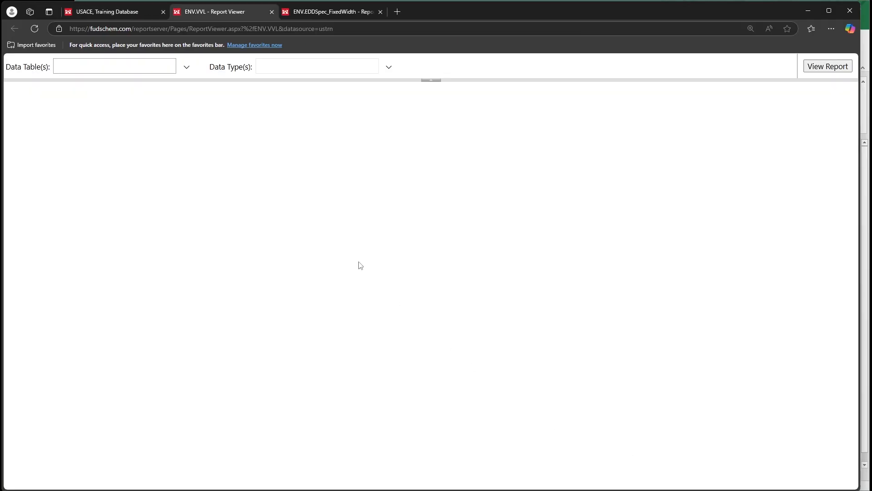
Step: Generate the valid value list for the Location Definition table's CRDMETH data type and enlarge it to 150%
click(186, 67)
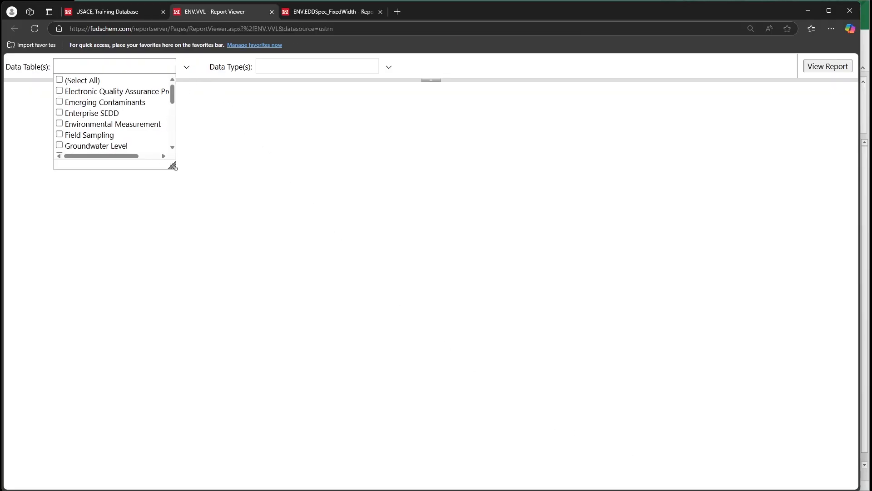
drag(172, 166, 214, 282)
click(114, 180)
click(319, 141)
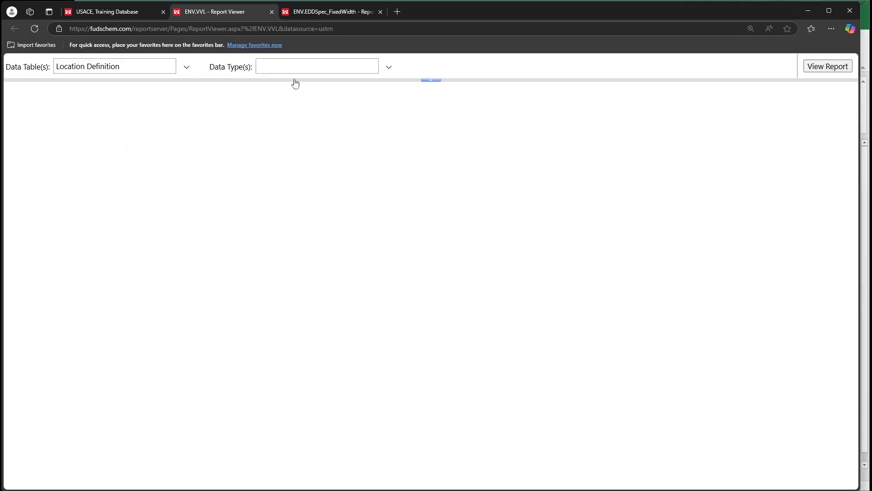
click(294, 65)
click(292, 105)
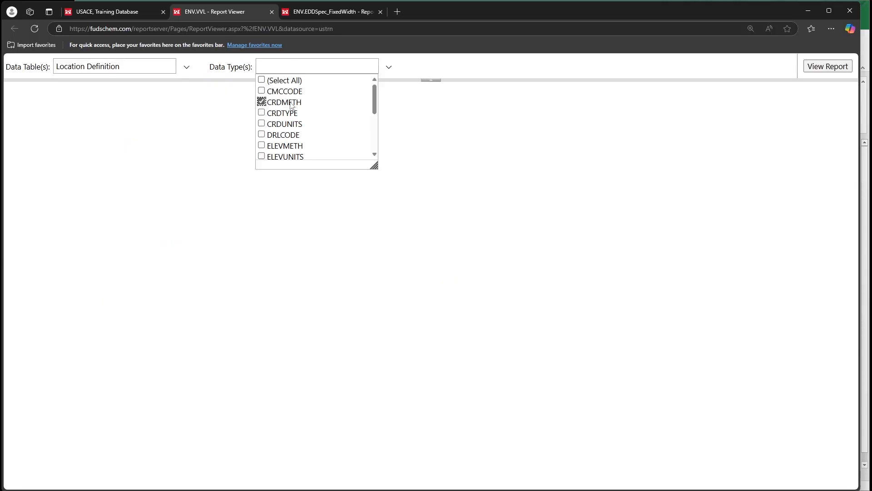
click(418, 63)
click(807, 67)
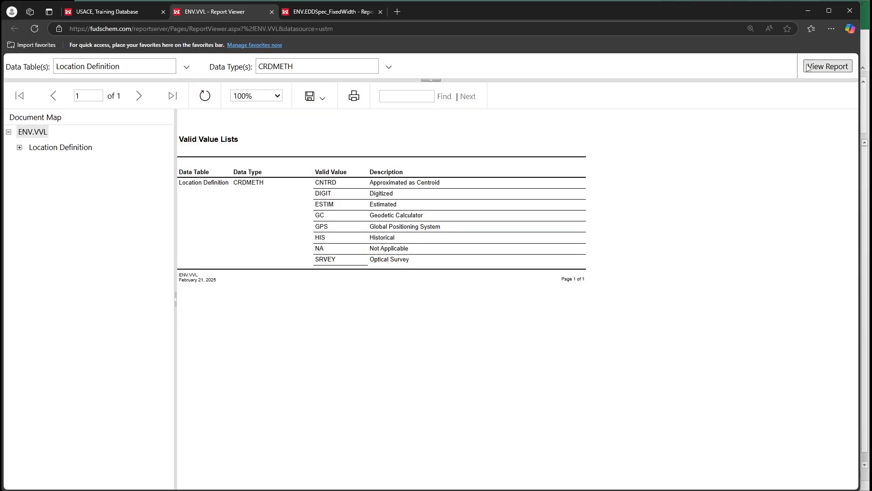
click(265, 99)
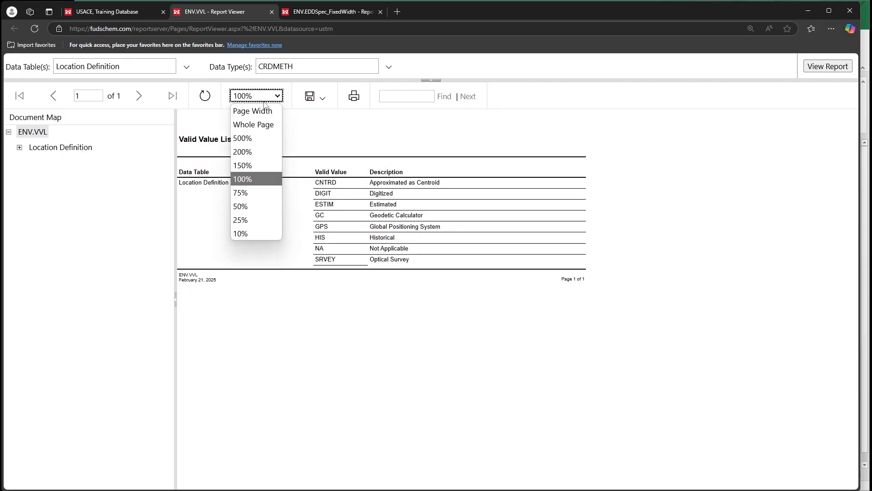
click(258, 164)
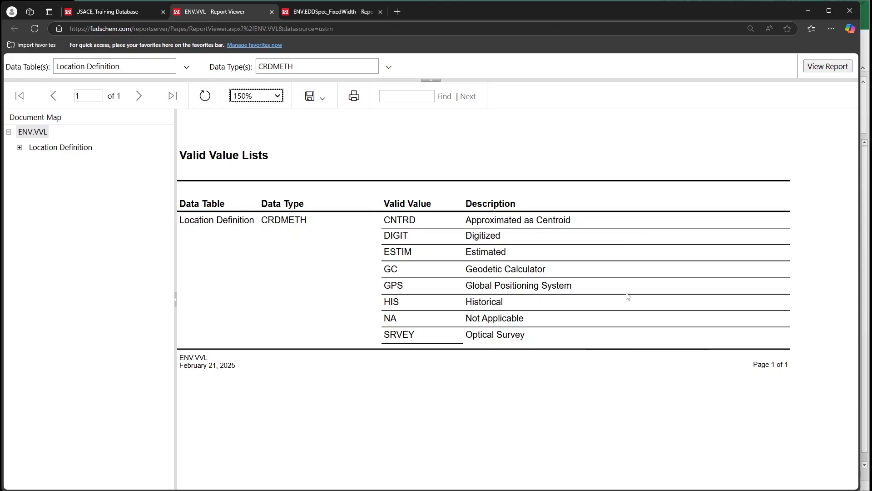
Step: Return to the flat file in Excel and enter SRVEY as the CRDMETH value in row 2
click(863, 204)
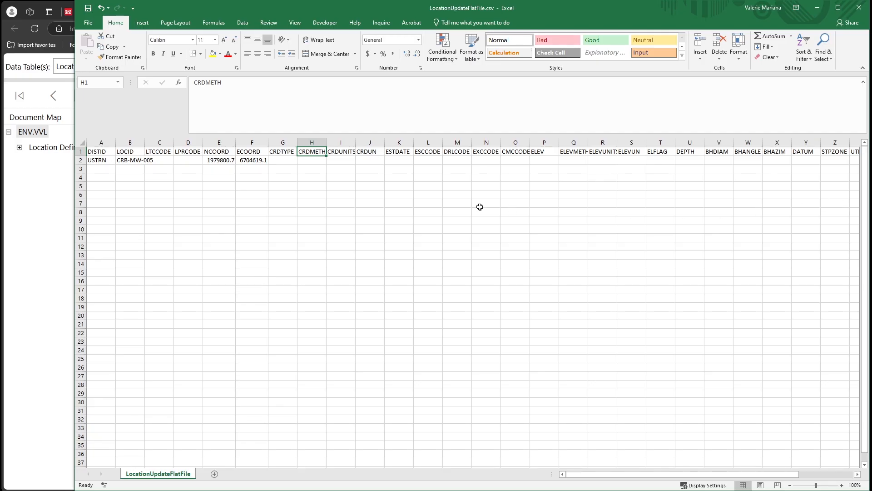
double_click(307, 160)
text(SRVEY)
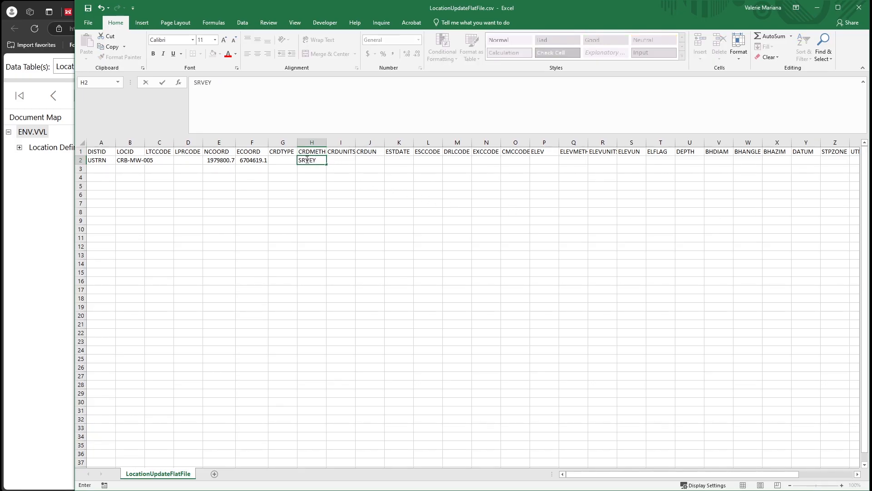
Step: Enter Final as the LOCID_Status value in row 2 of the flat file
click(339, 163)
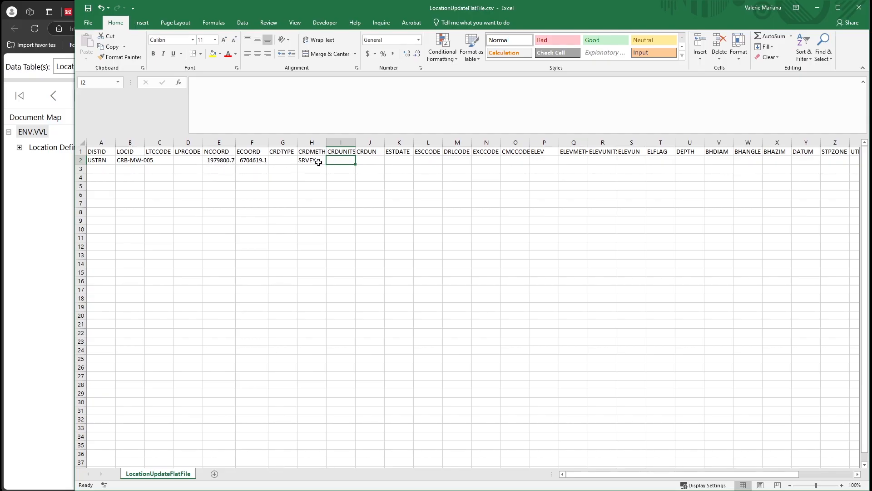
drag(620, 473, 722, 474)
click(828, 160)
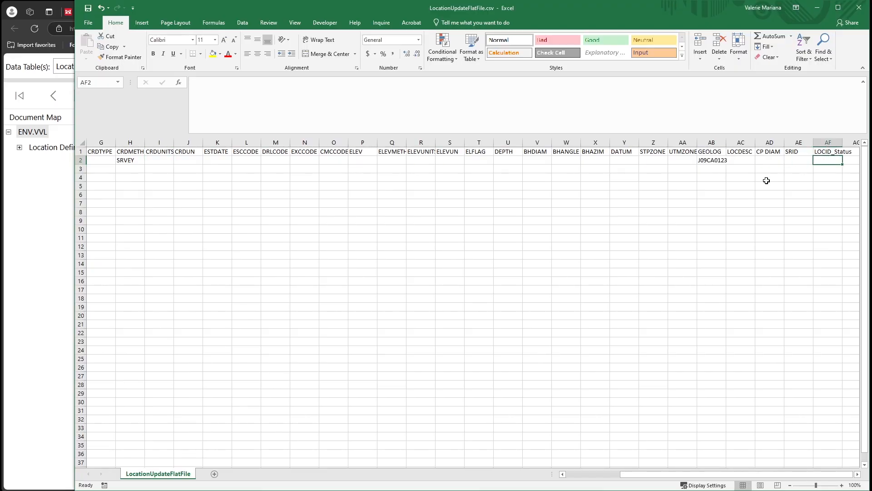
text(Final)
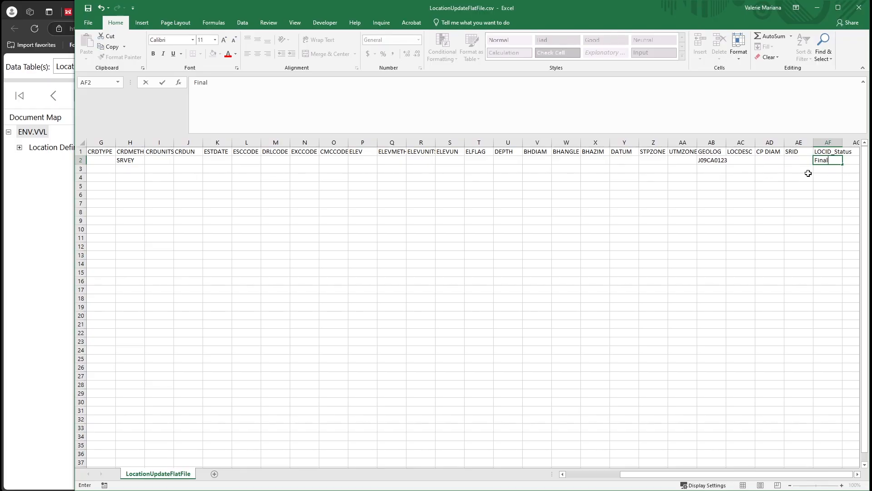
click(828, 170)
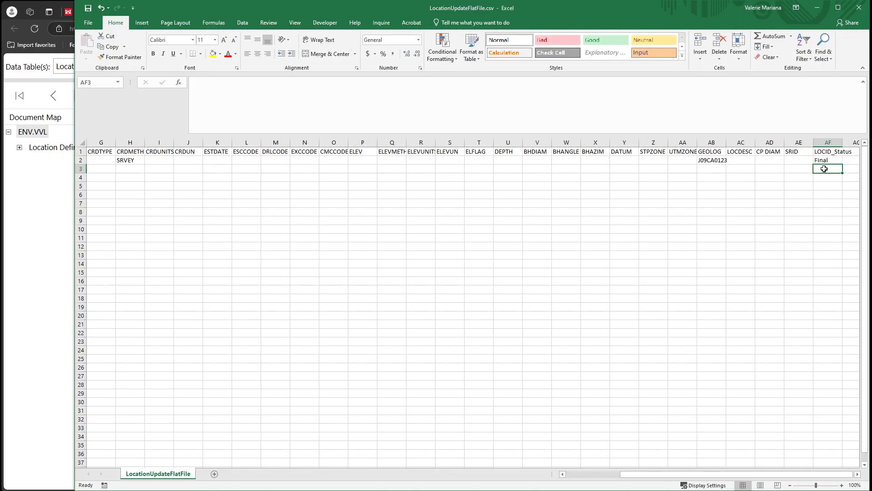
Step: Save the flat file as comma-delimited LocationUpdateFlatFile.csv in the Files to Upload folder, replacing the existing file
click(738, 162)
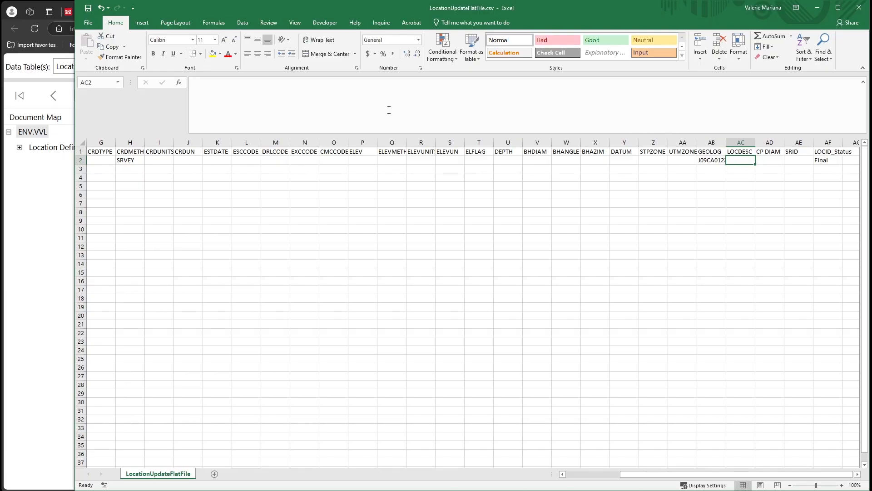
click(91, 23)
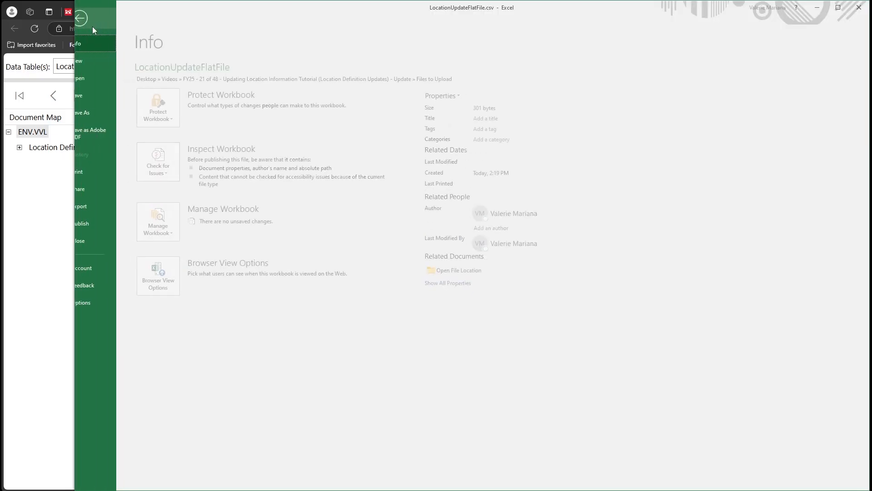
click(94, 111)
click(354, 81)
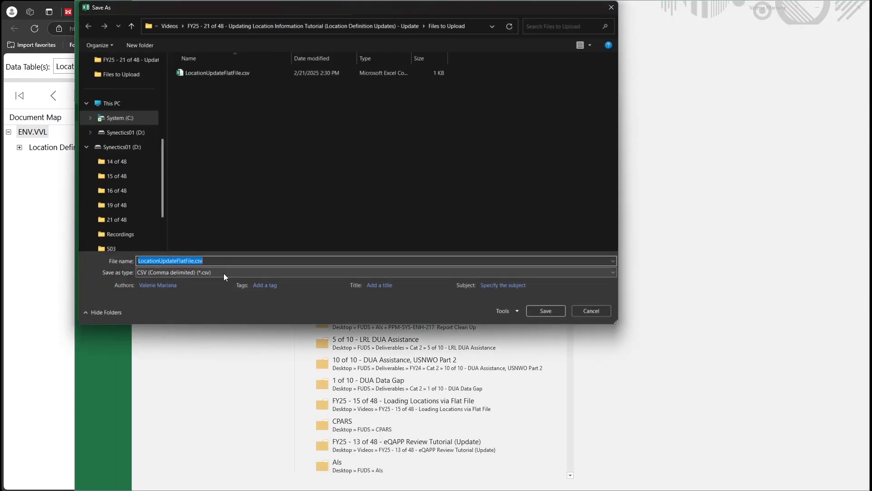
click(551, 310)
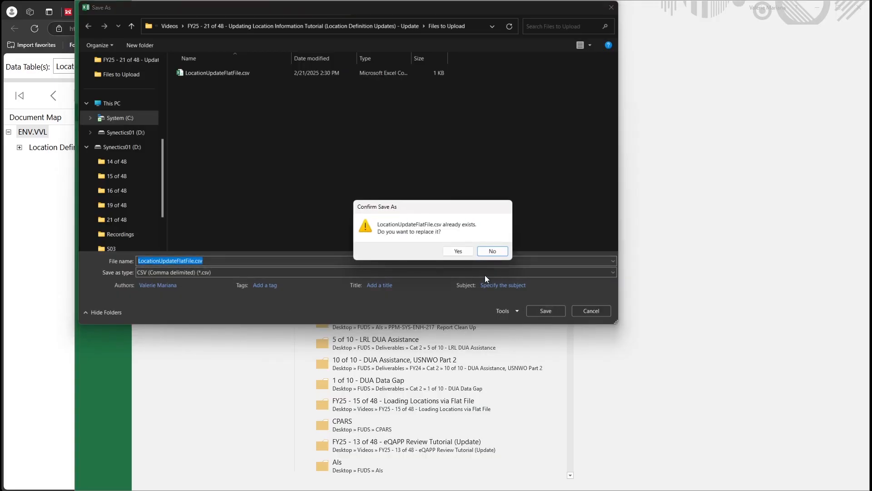
click(457, 249)
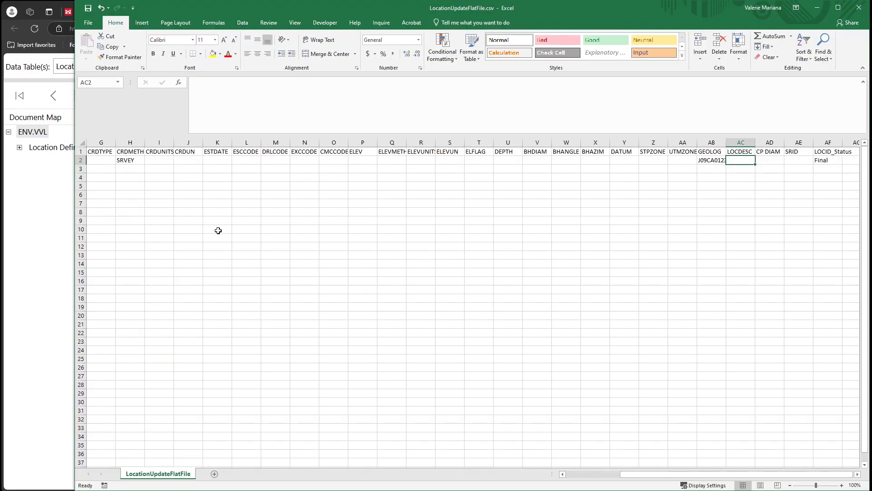
Step: Switch to FUDSChem and open the Data - Submission tool, selecting the FUDS Training 2024 event for the Camp Richards LTM project
key(alt+Tab)
click(76, 14)
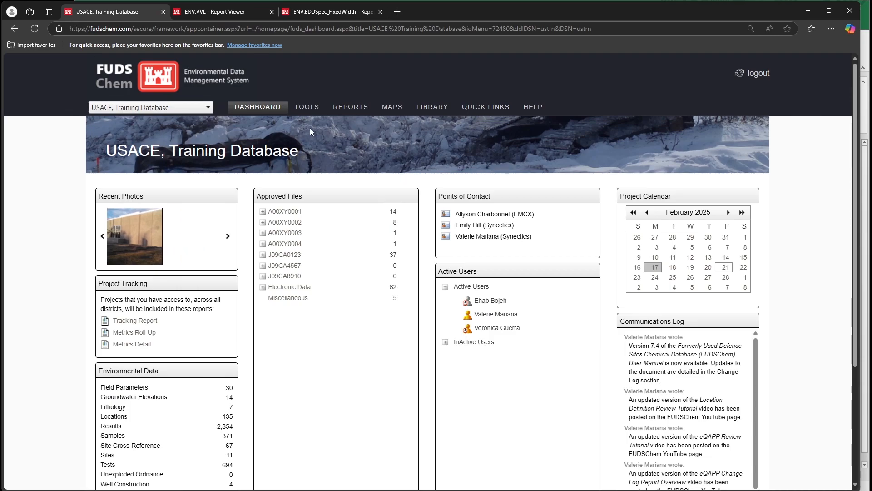
mouse_move(307, 107)
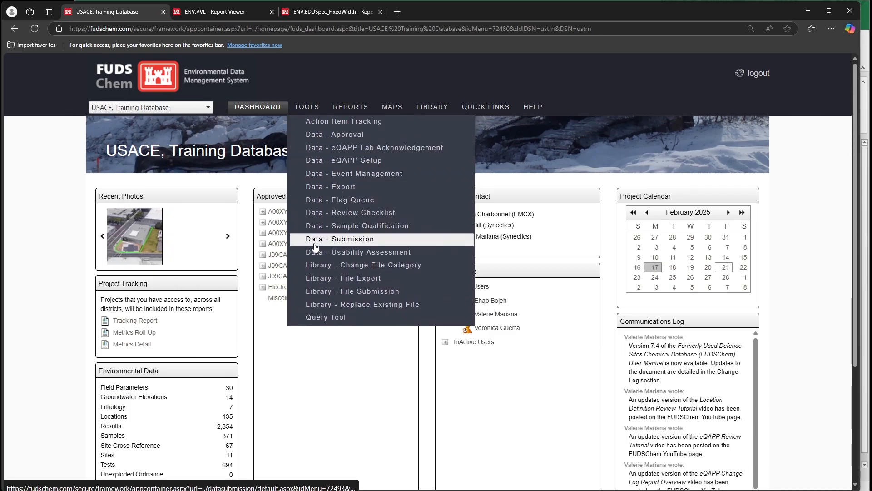
click(406, 241)
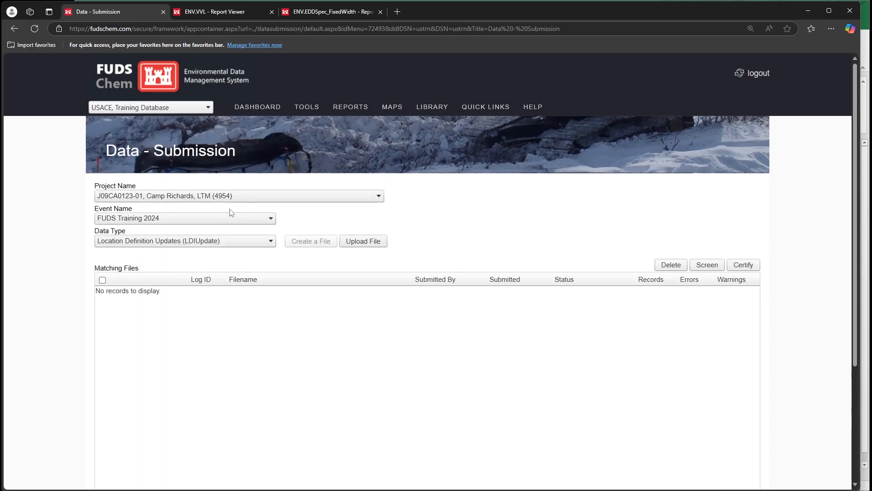
click(170, 223)
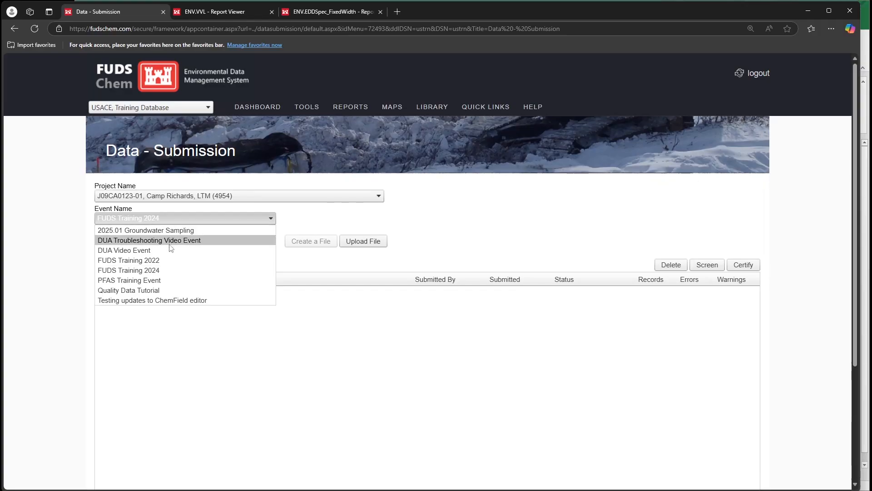
click(172, 270)
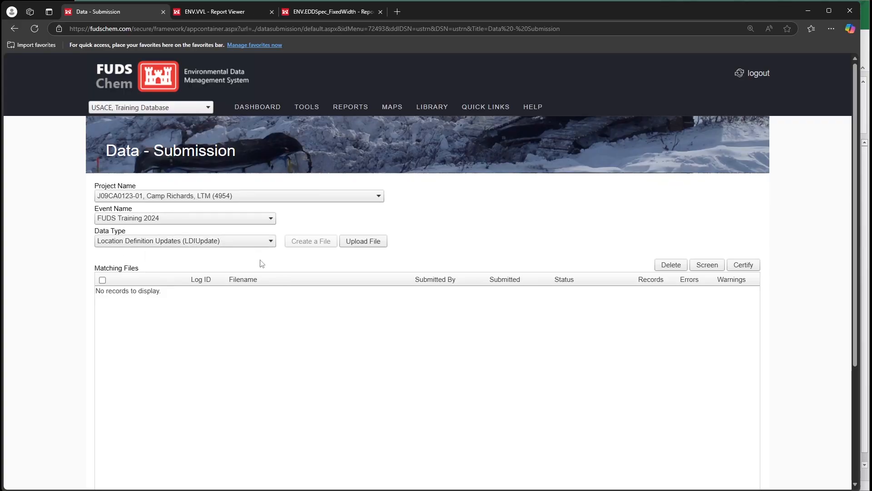
Step: Upload LocationUpdateFlatFile.csv with the CSV file type for the Location Definition Updates data type
click(376, 246)
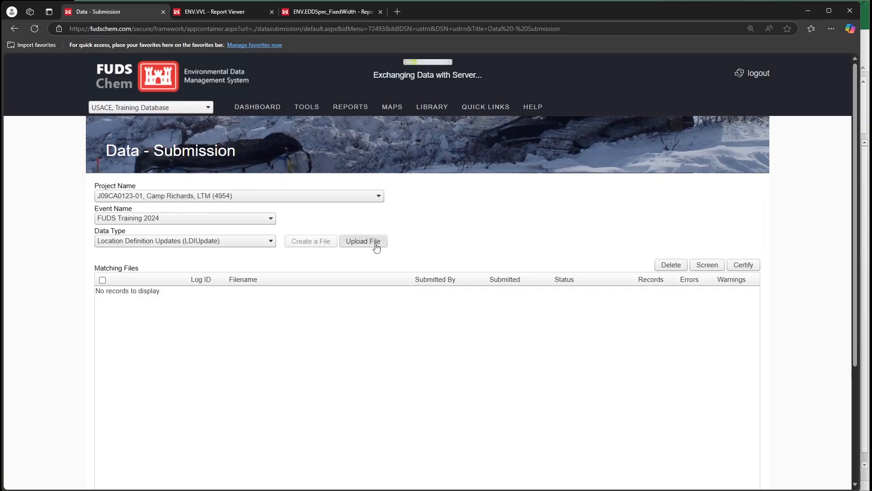
click(208, 162)
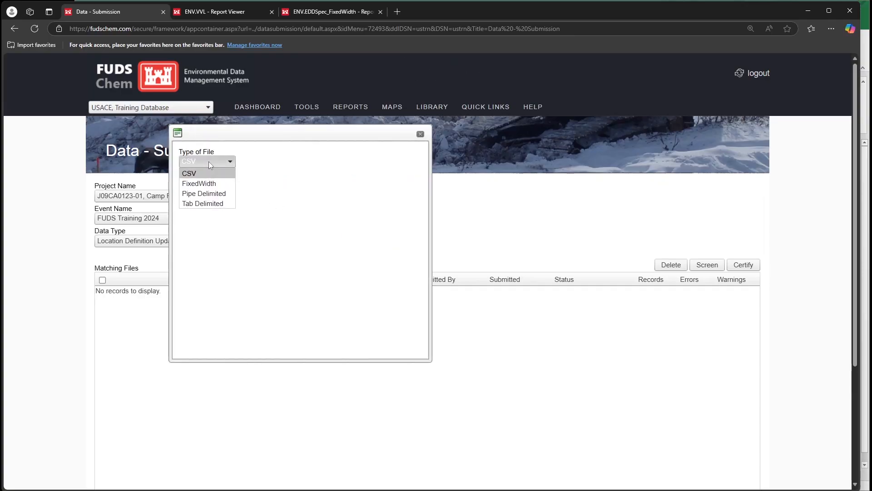
click(254, 170)
click(202, 193)
click(105, 74)
click(301, 308)
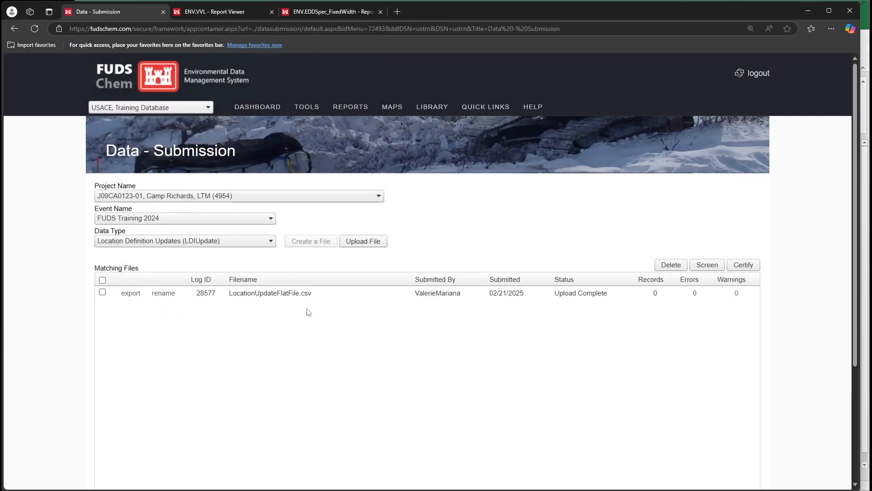
Step: Screen the uploaded LocationUpdateFlatFile.csv and clear its selection in the matching files list
click(102, 291)
click(704, 266)
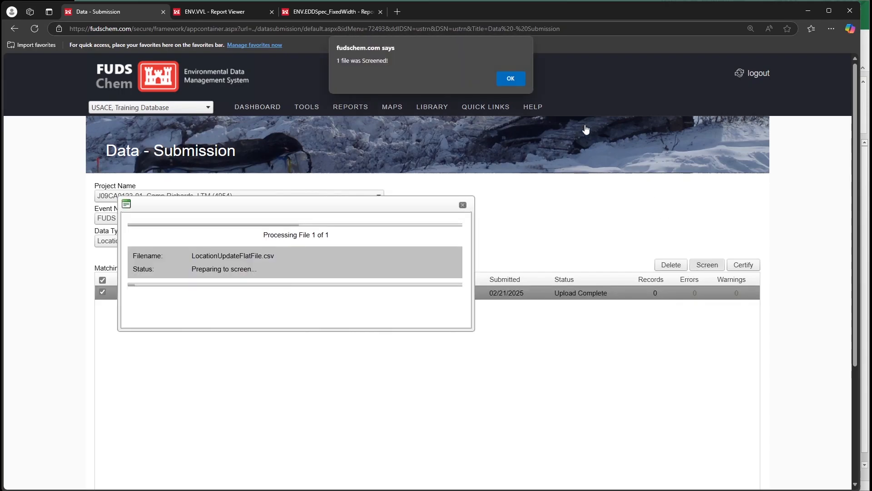
click(515, 78)
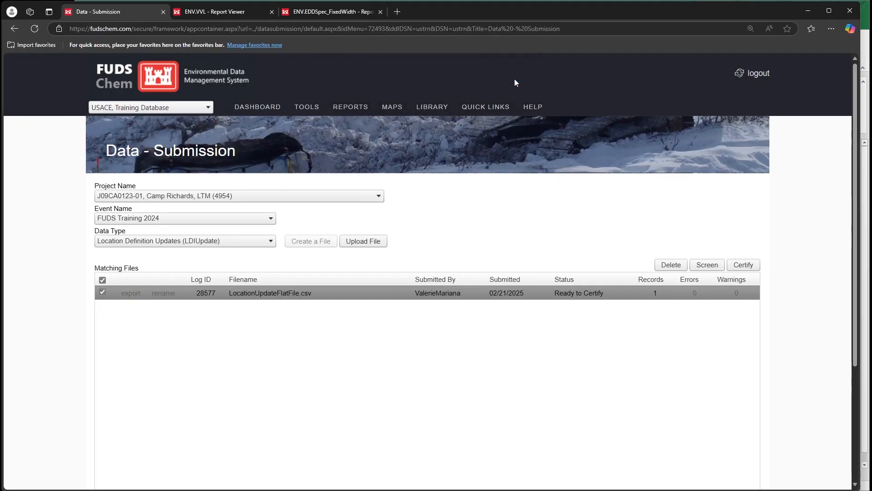
click(627, 291)
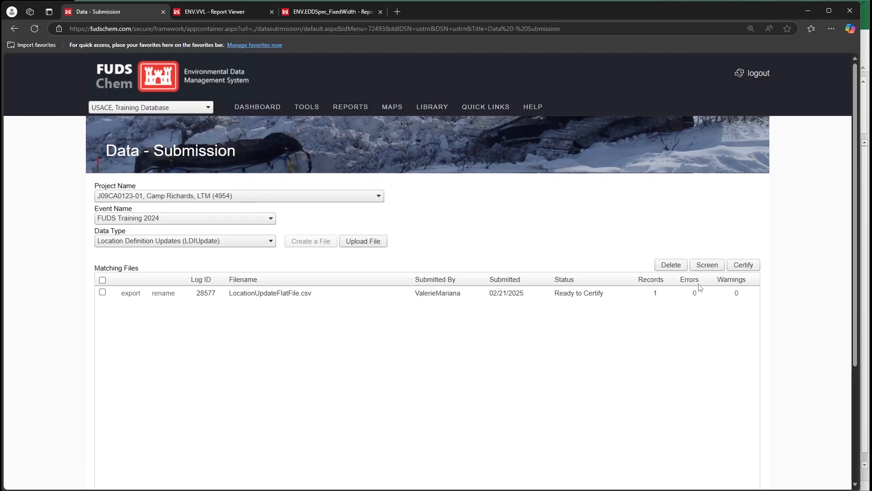
Step: Certify the screened LocationUpdateFlatFile.csv submission
click(102, 291)
click(745, 268)
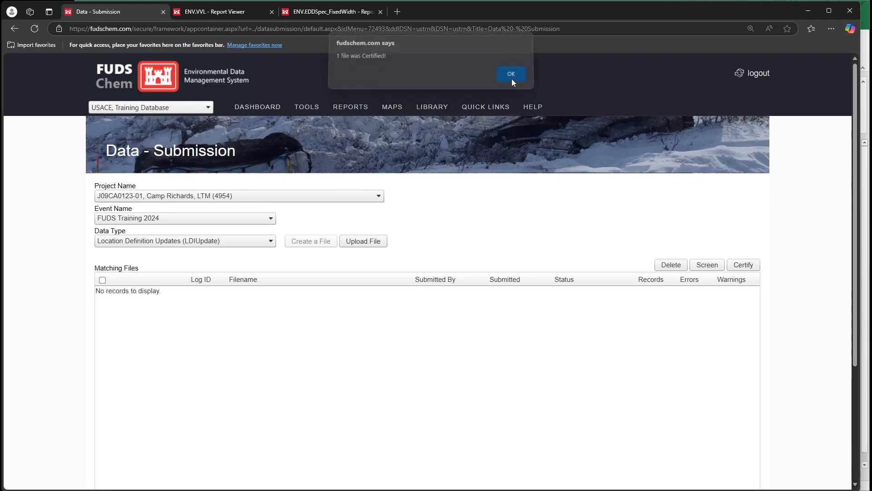
click(511, 79)
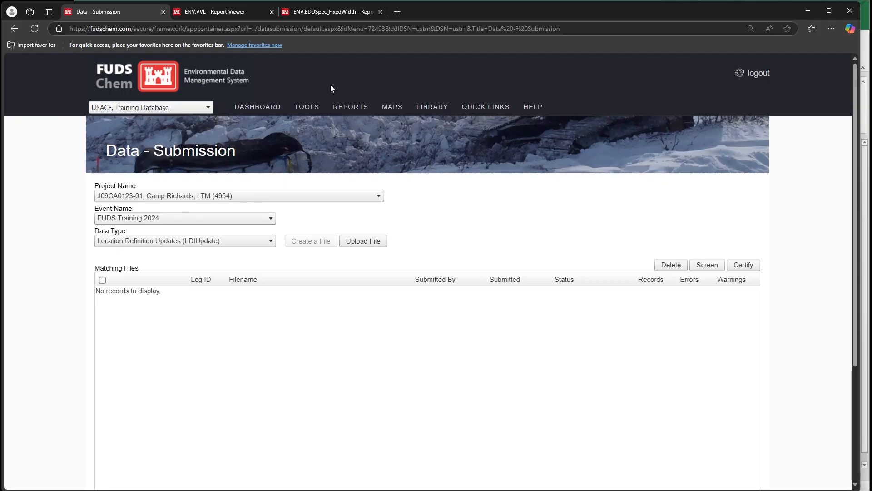
Step: Open the Data - Approval tool and review the pending location update file's records in its report, enlarged to 150%
mouse_move(305, 112)
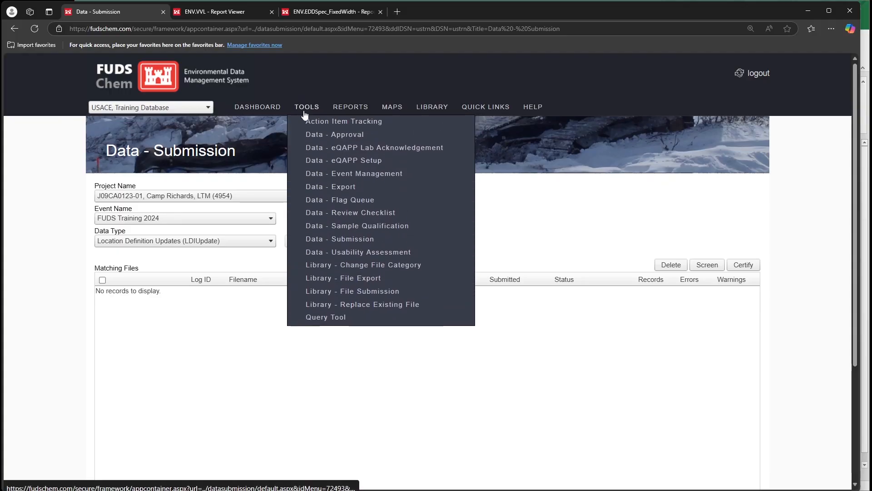
click(389, 136)
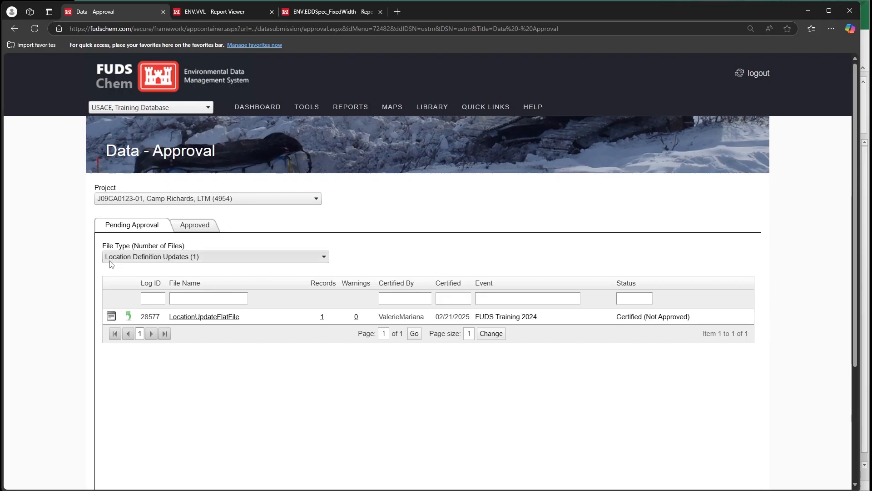
click(323, 317)
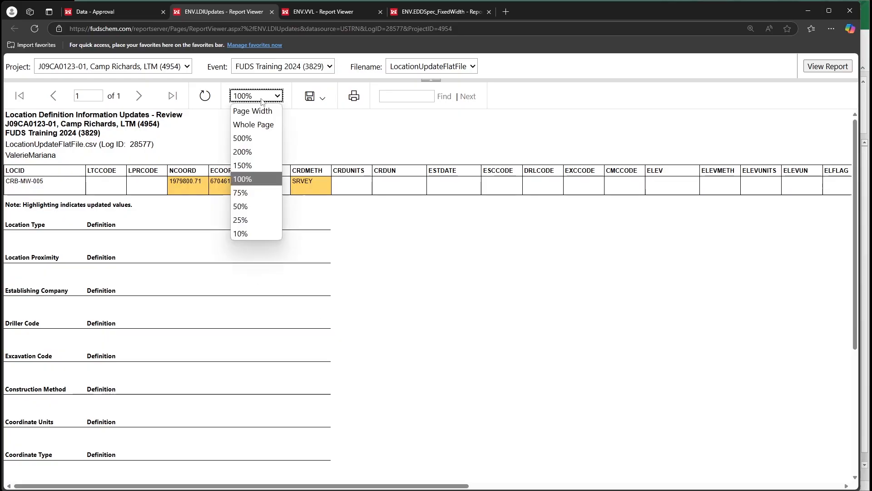
click(253, 165)
drag(226, 485, 192, 477)
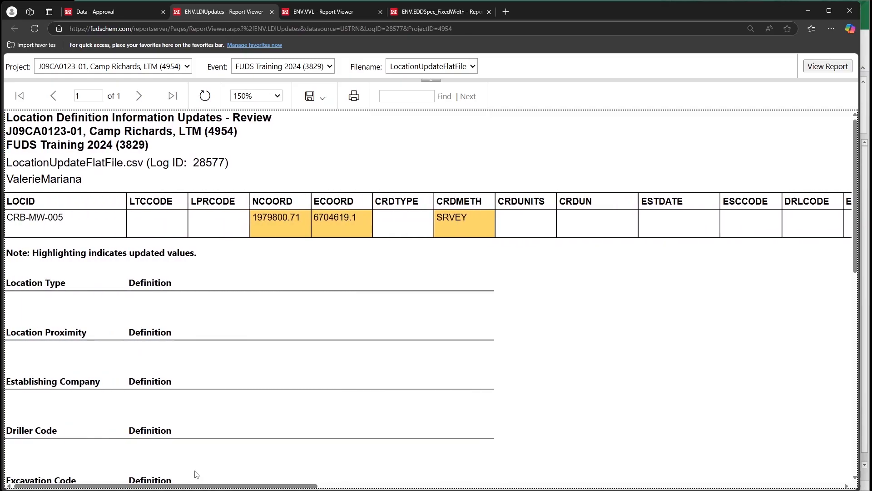
Step: Return to the Data - Approval page and approve the pending LocationUpdateFlatFile without giving a reason
click(116, 14)
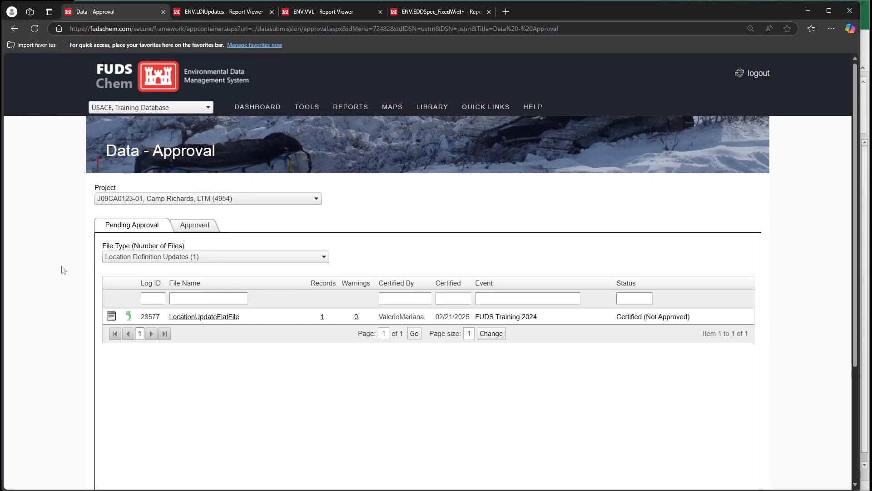
click(110, 317)
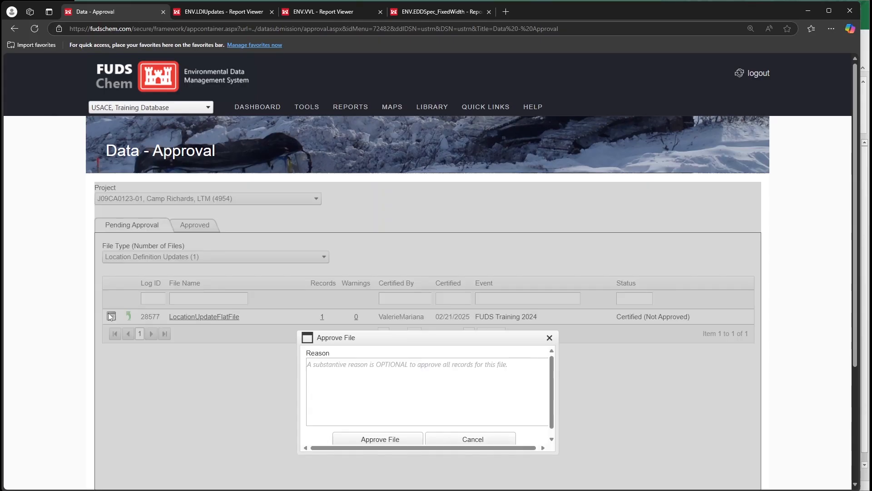
click(358, 437)
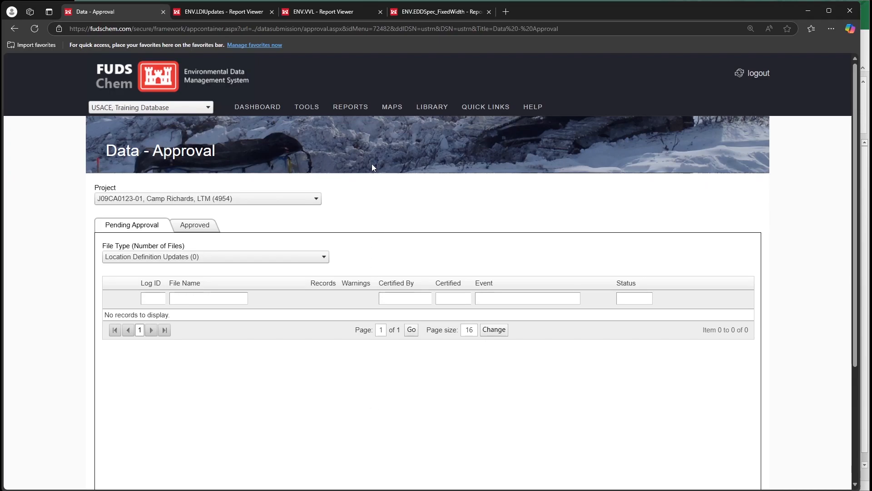
Step: Generate the Location Definition Updates Over Time report for project J09CA0123-01, Camp Richards, LTM (4954)
mouse_move(350, 107)
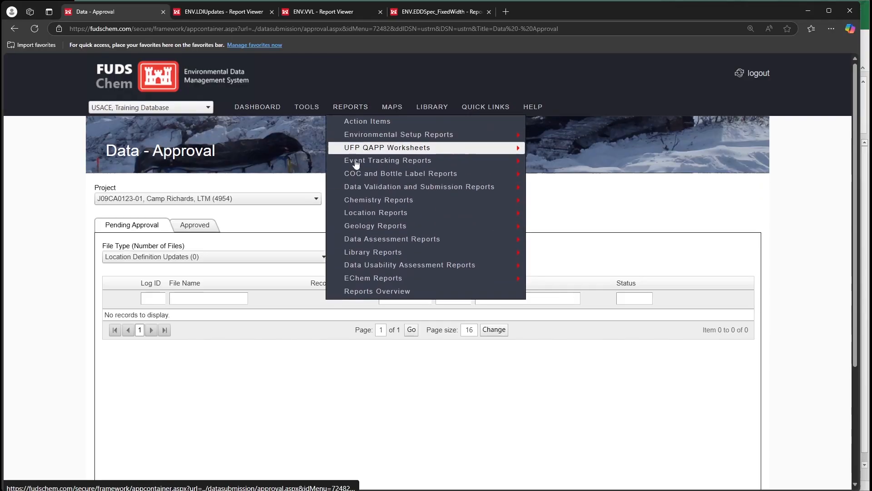
mouse_move(438, 214)
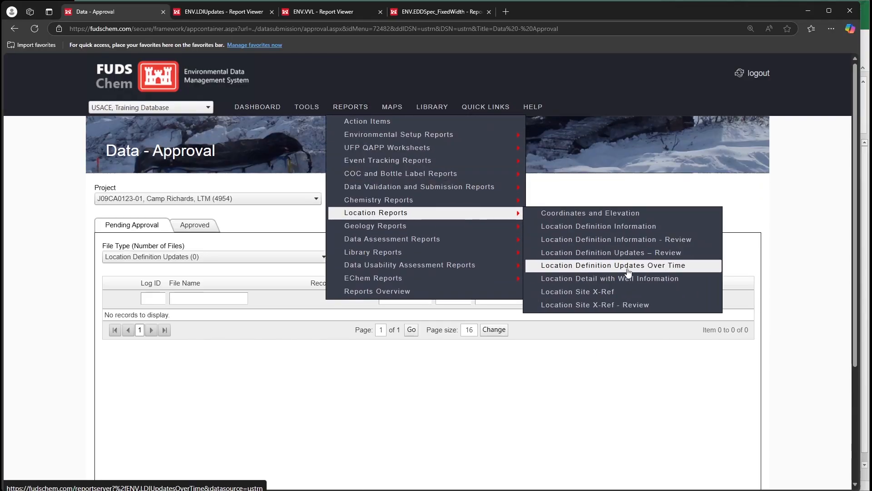
click(700, 266)
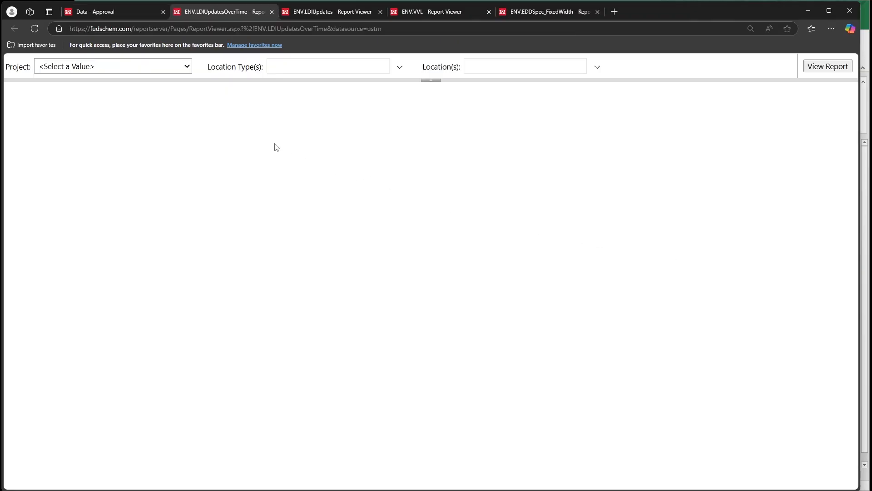
click(171, 71)
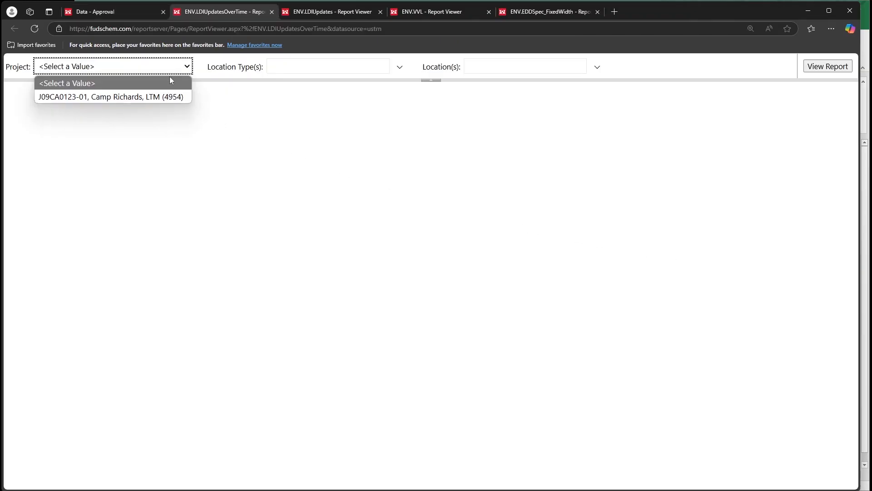
click(169, 94)
click(822, 69)
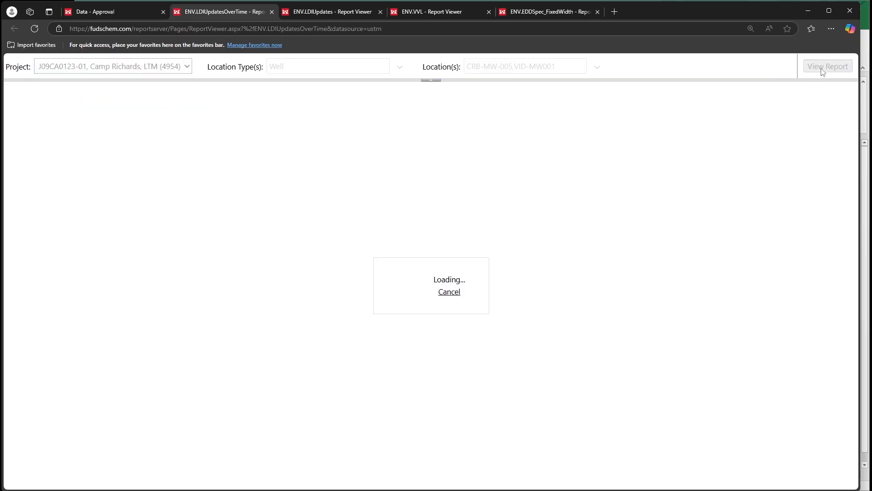